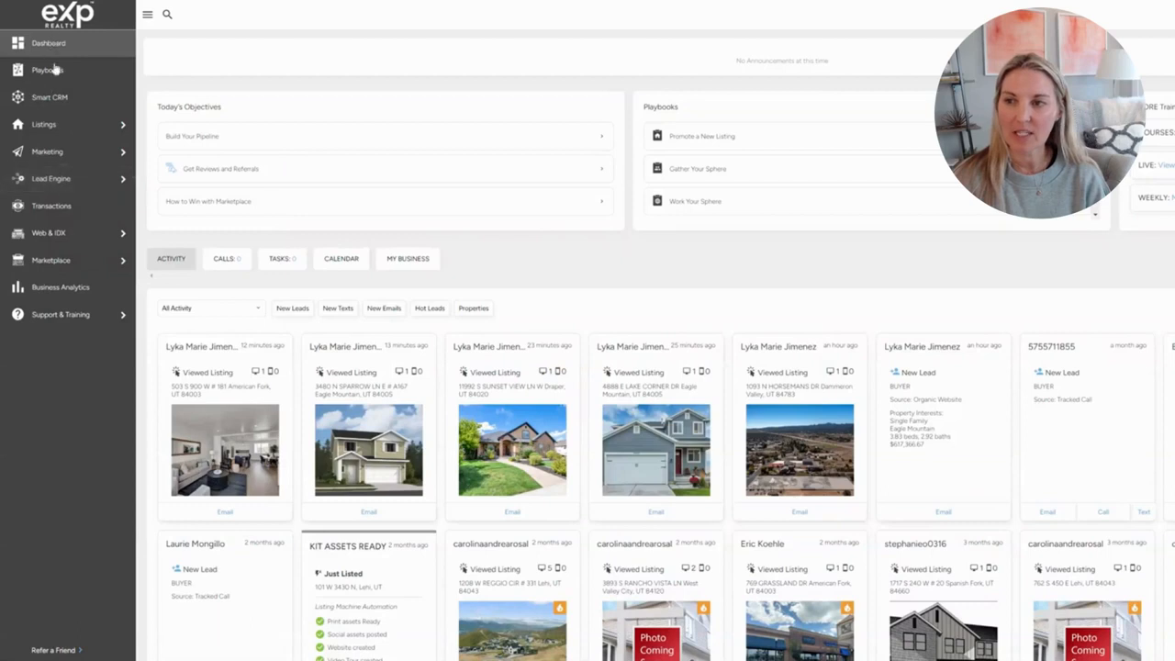
Open the squeeze page builder, review the single property, seller squeeze and market report forms, and return to the multi-property form.
mouse_move(50, 179)
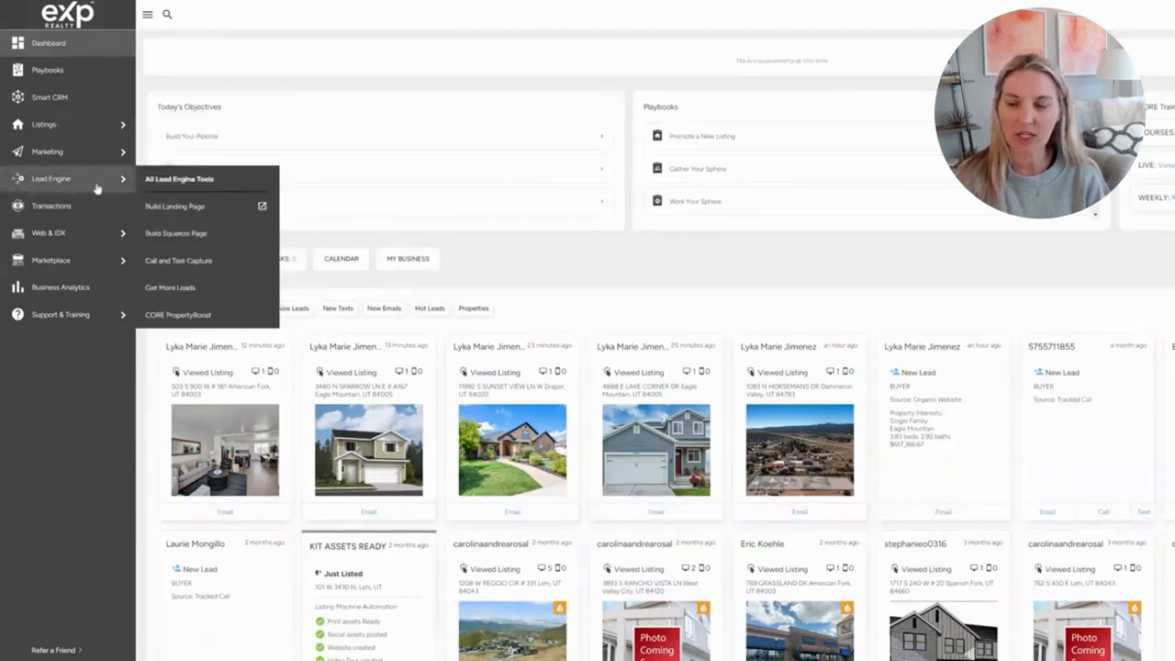
left_click(193, 240)
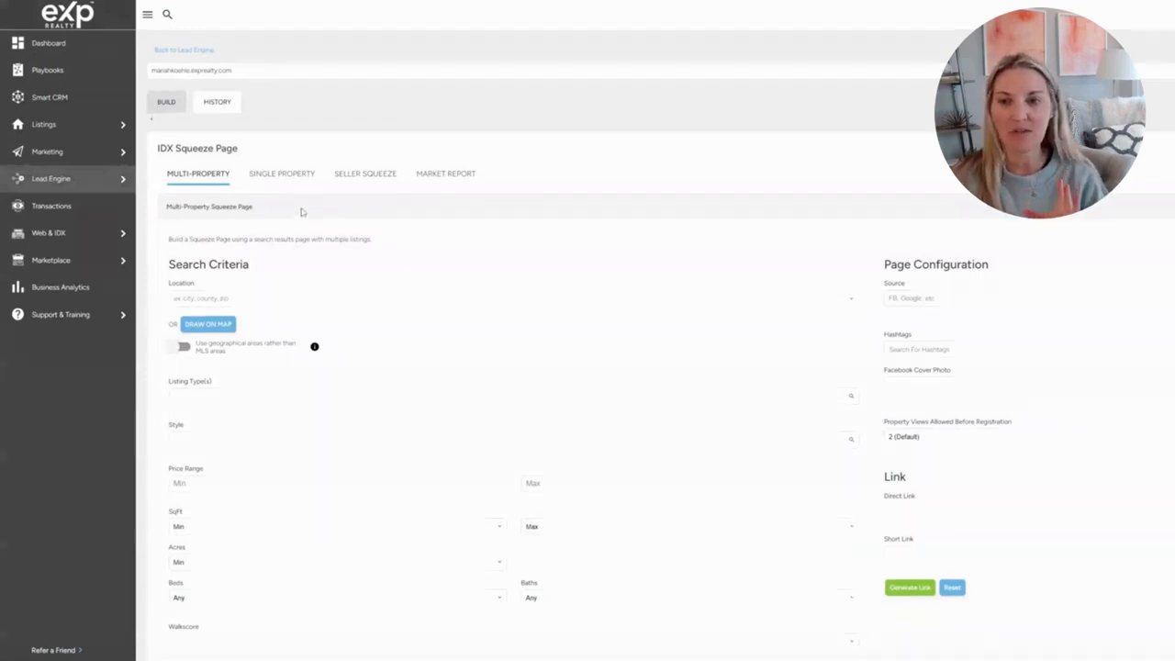
left_click(284, 181)
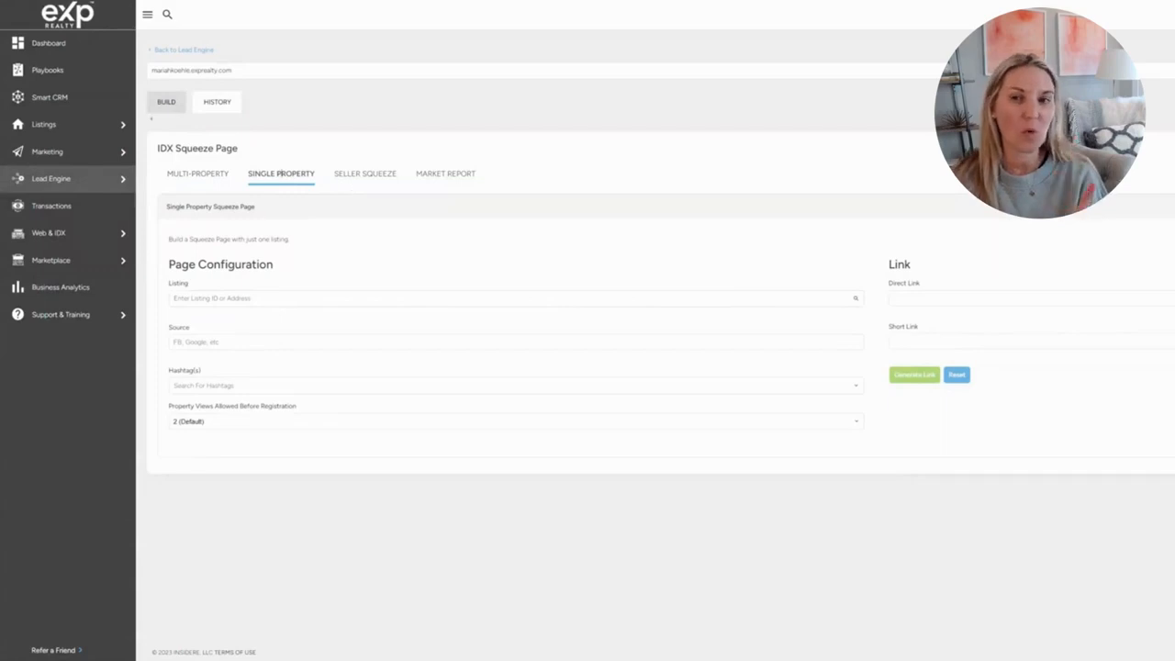
left_click(352, 180)
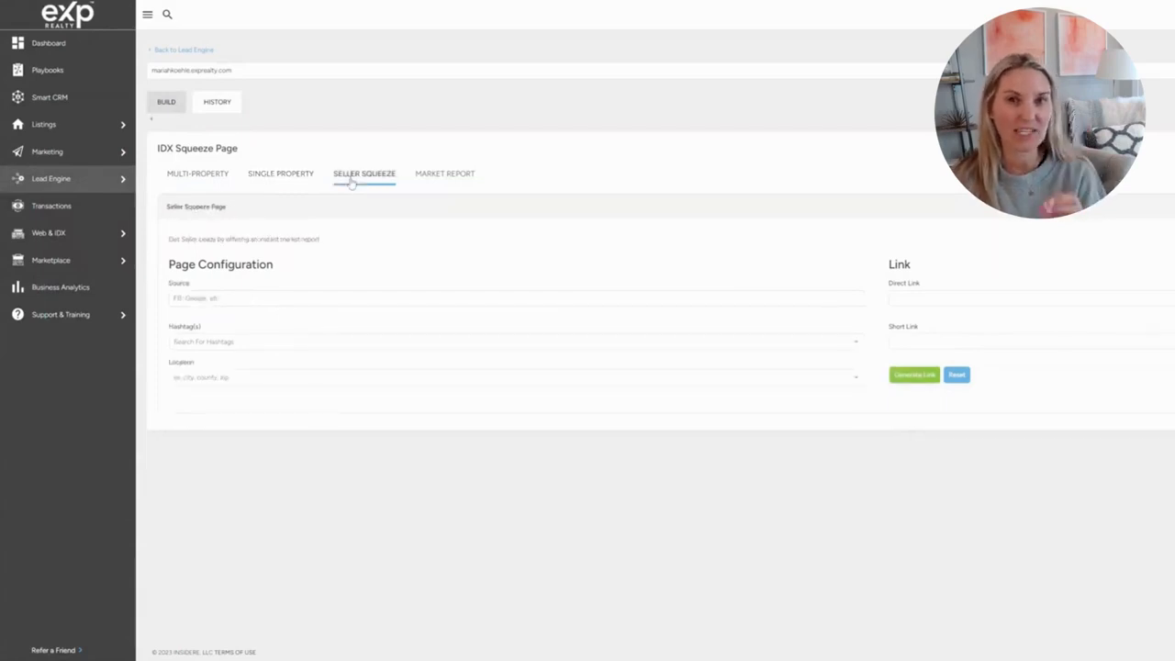
left_click(426, 183)
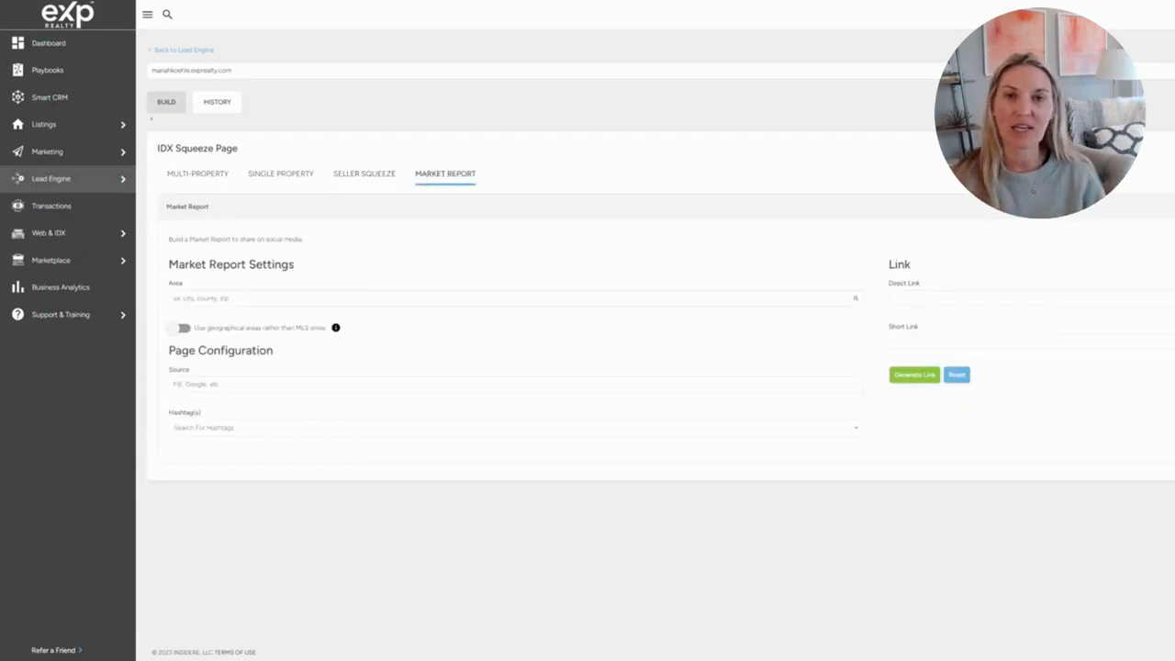
left_click(200, 175)
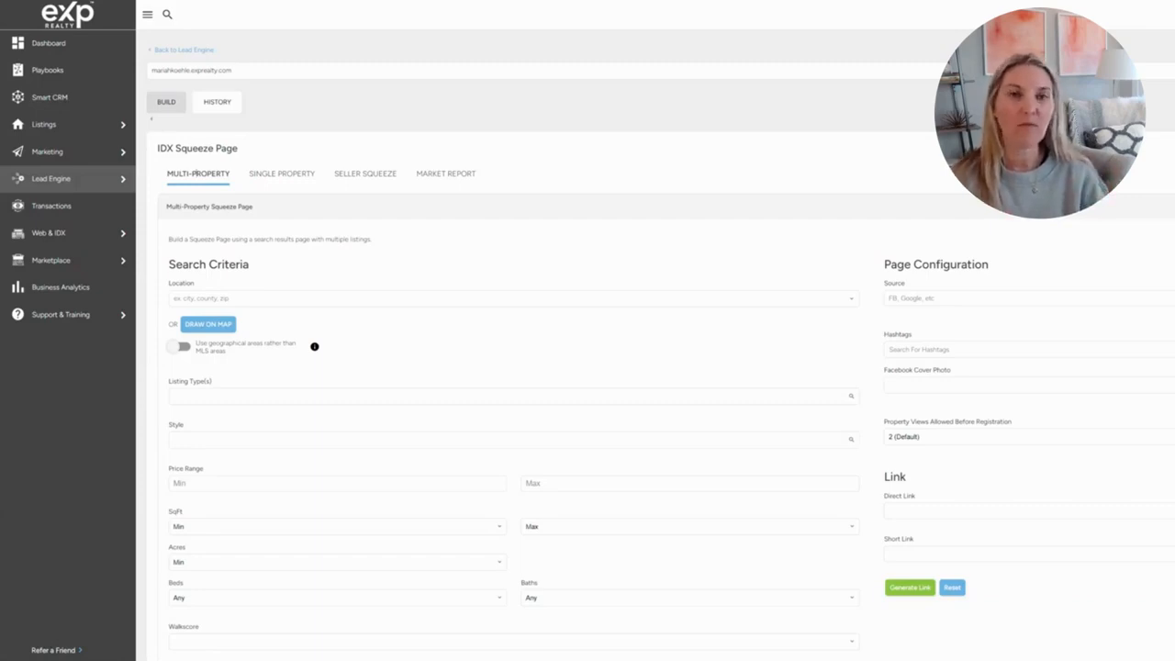
Set the multi-property search location to the city of Salt Lake City, UT.
left_click(239, 299)
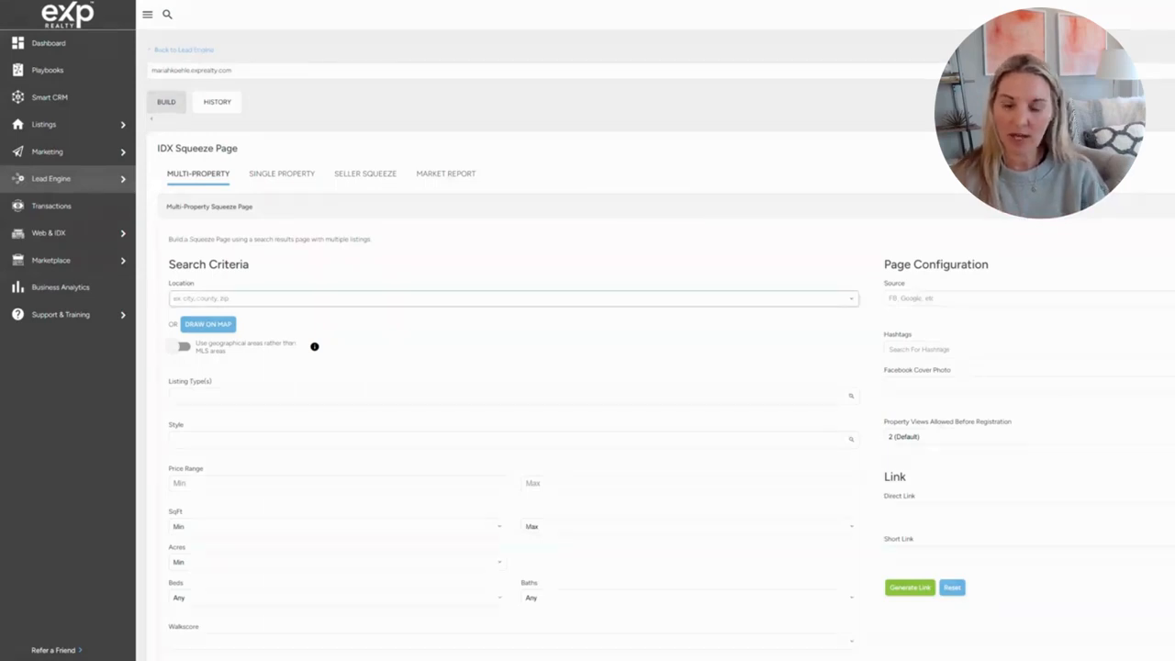
type("salt")
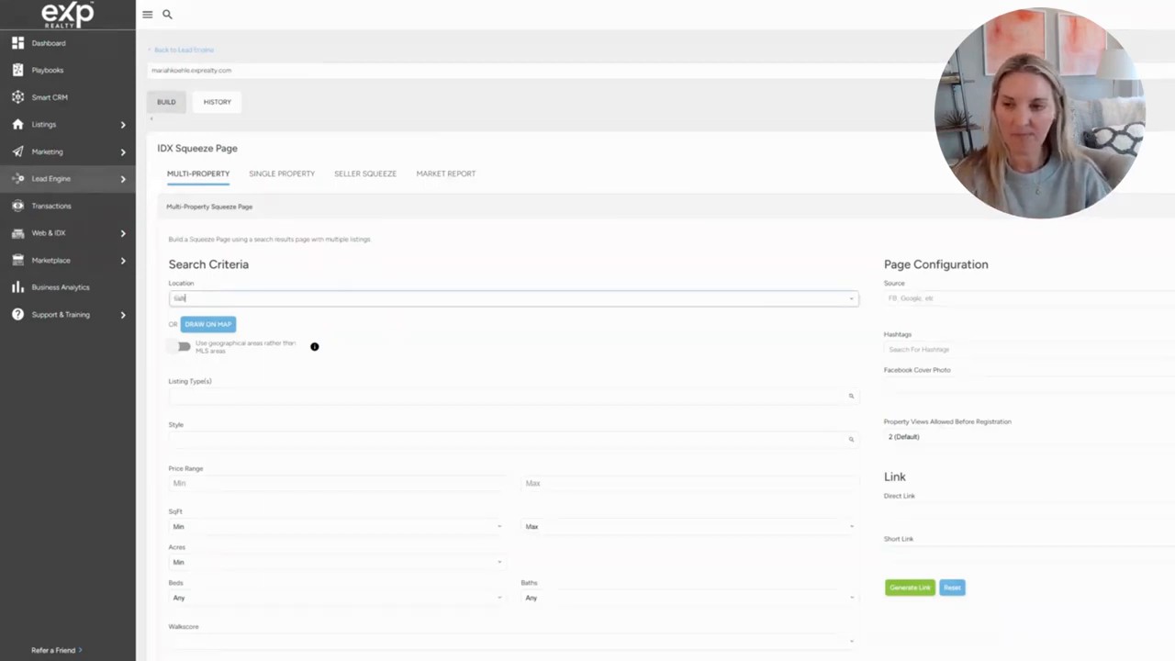
type(" Lake City")
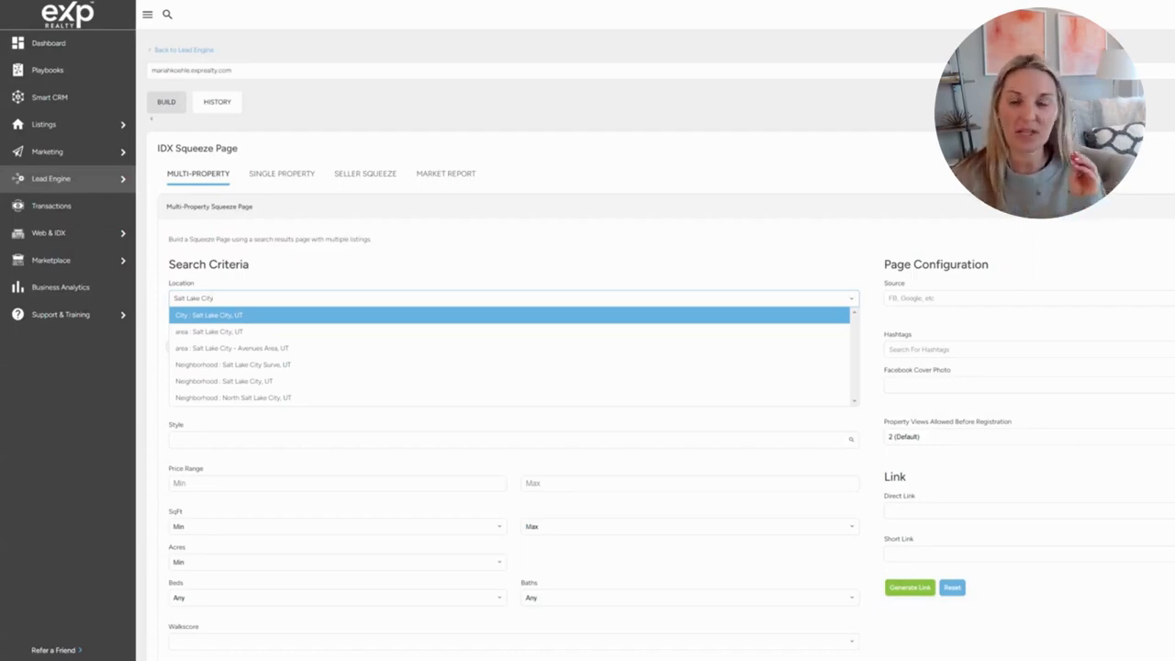
left_click(249, 317)
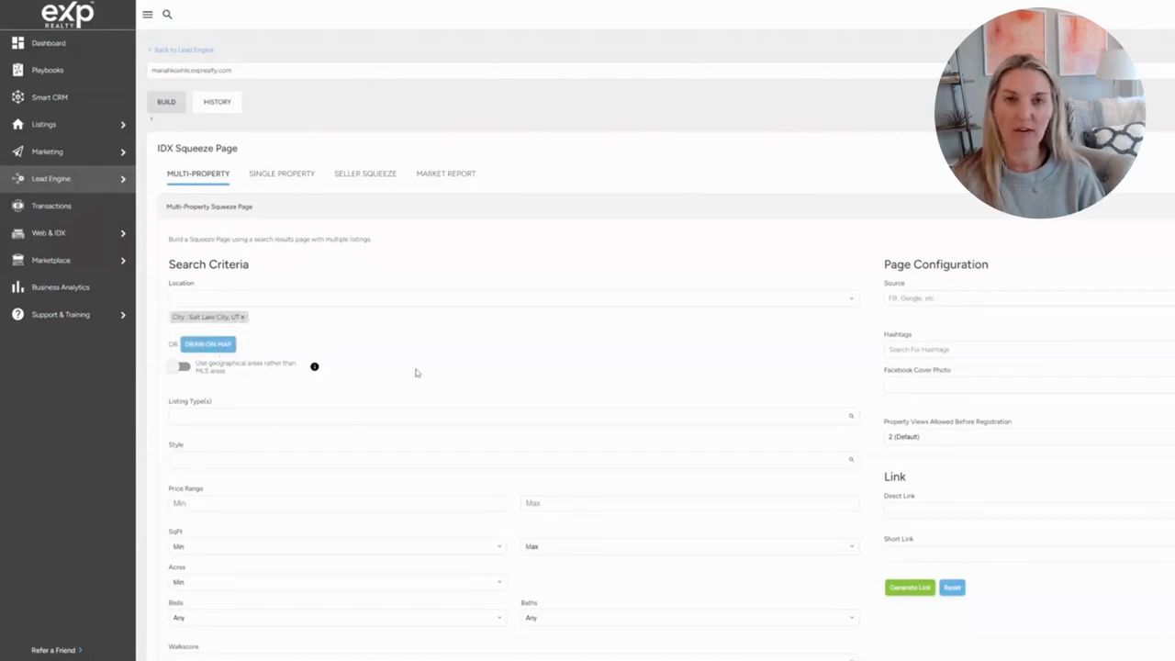
Add Single Family as a listing type in the search criteria.
scroll(415, 373, "down", 3)
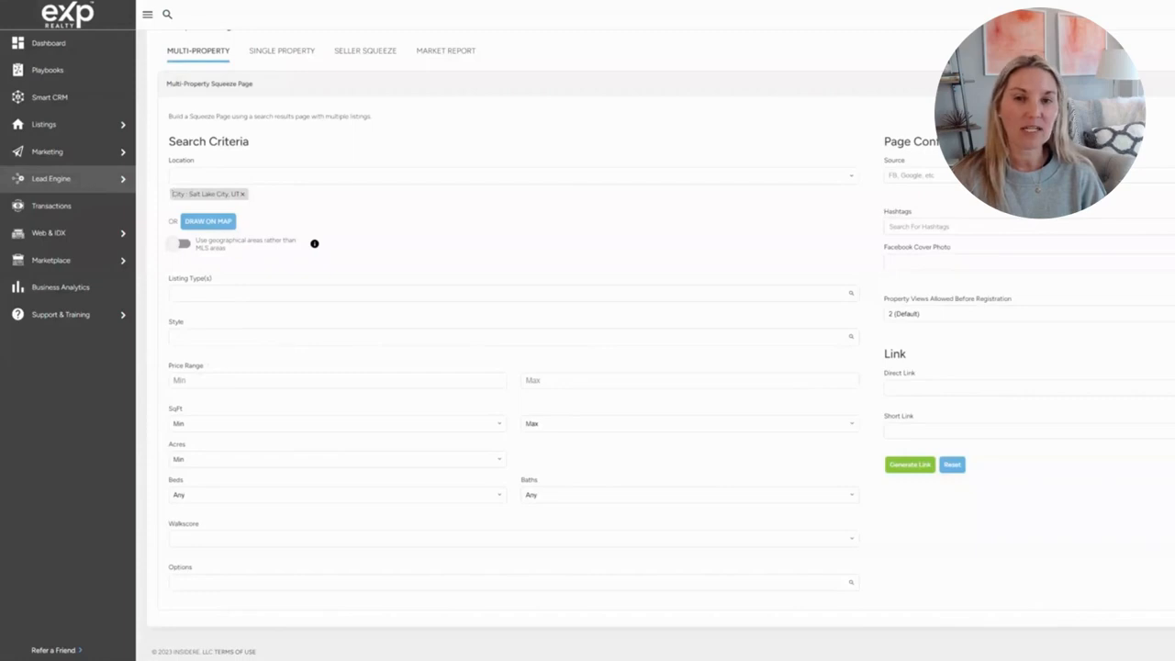
left_click(175, 293)
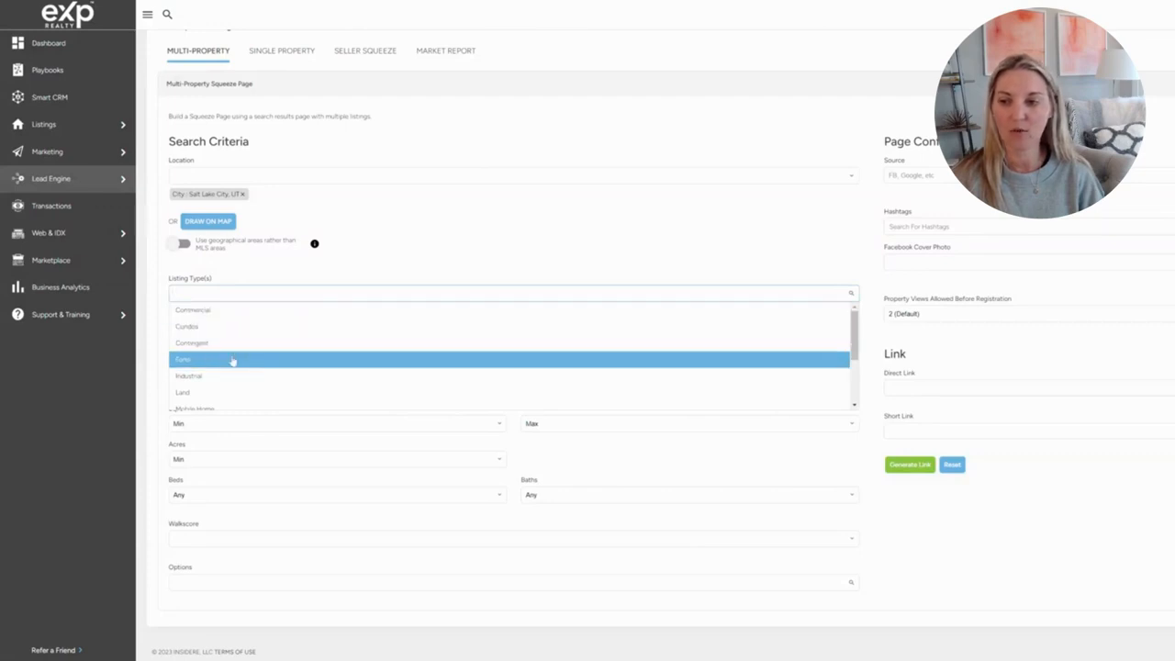
scroll(241, 390, "down", 1)
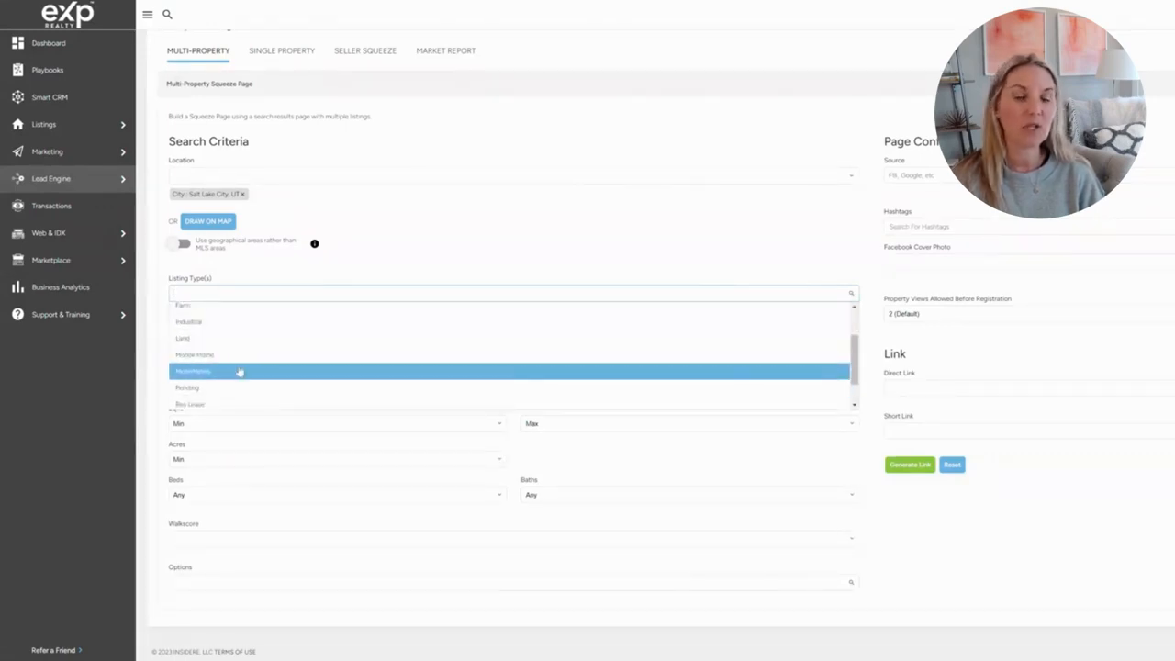
scroll(239, 372, "down", 1)
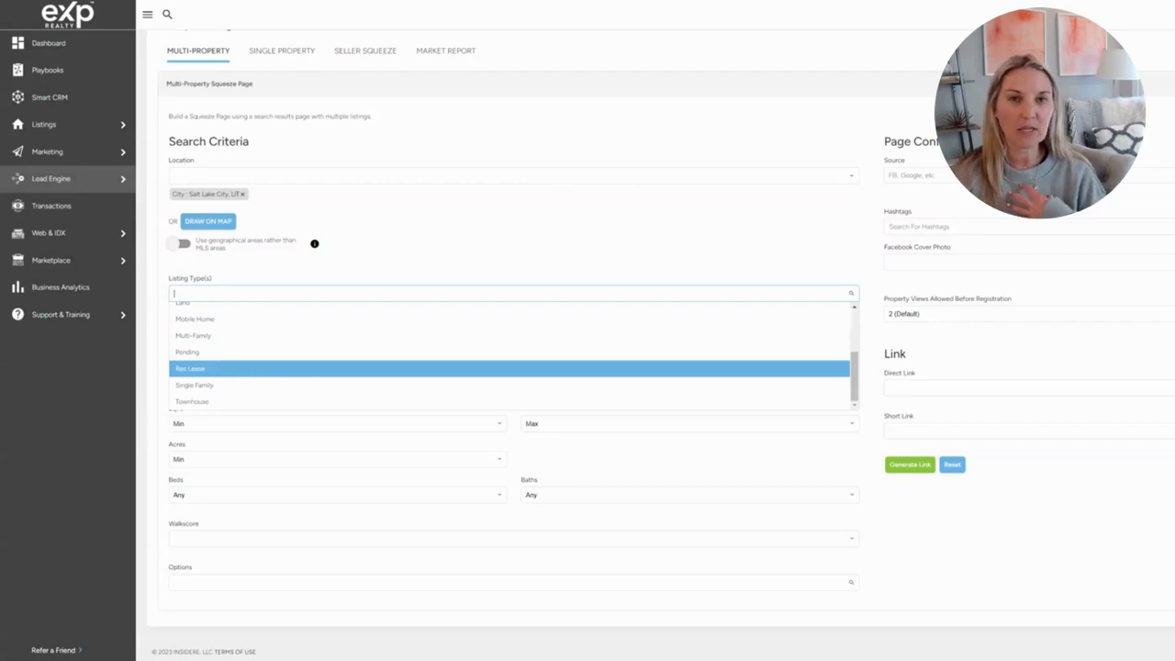
left_click(236, 386)
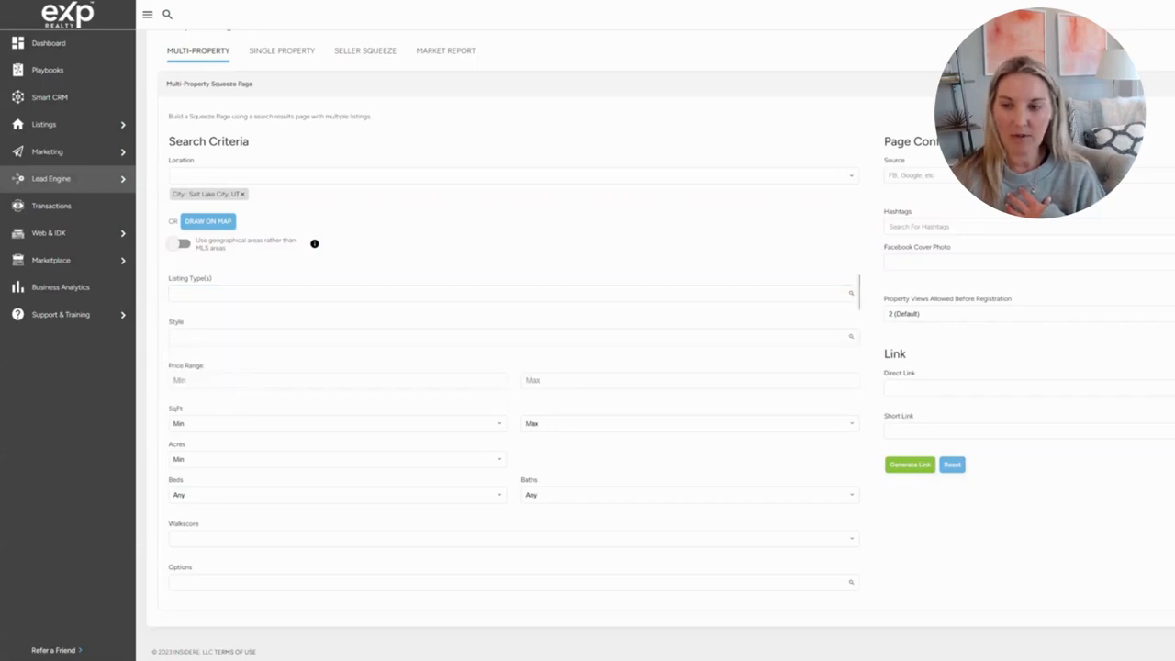
left_click(230, 293)
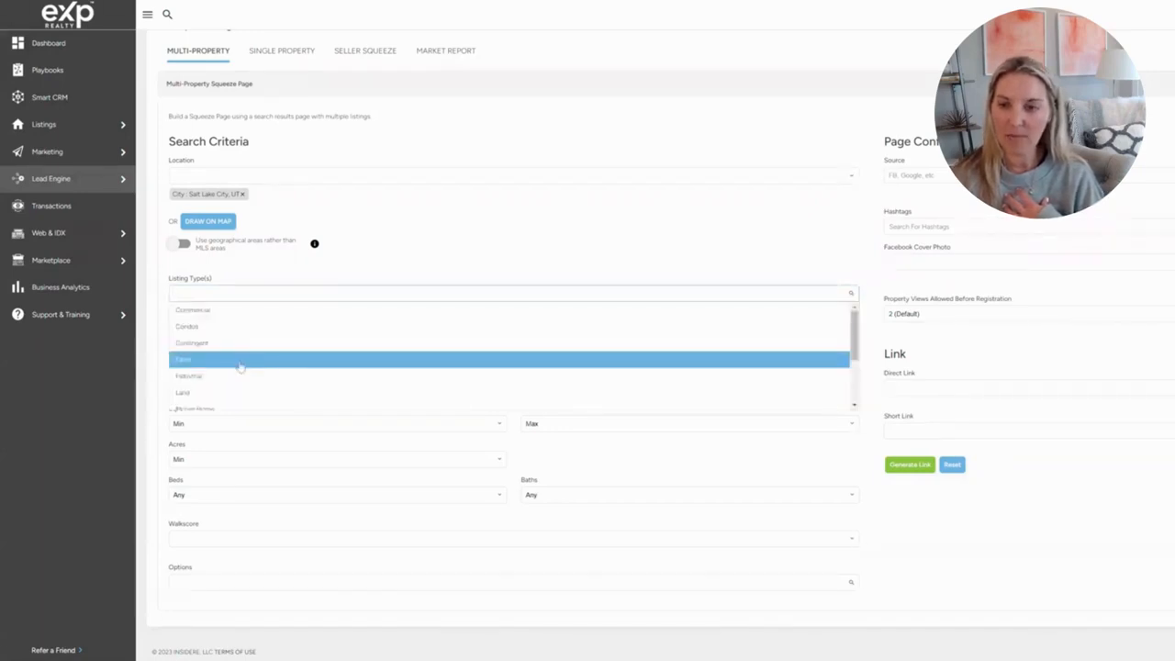
scroll(238, 365, "down", 3)
left_click(207, 386)
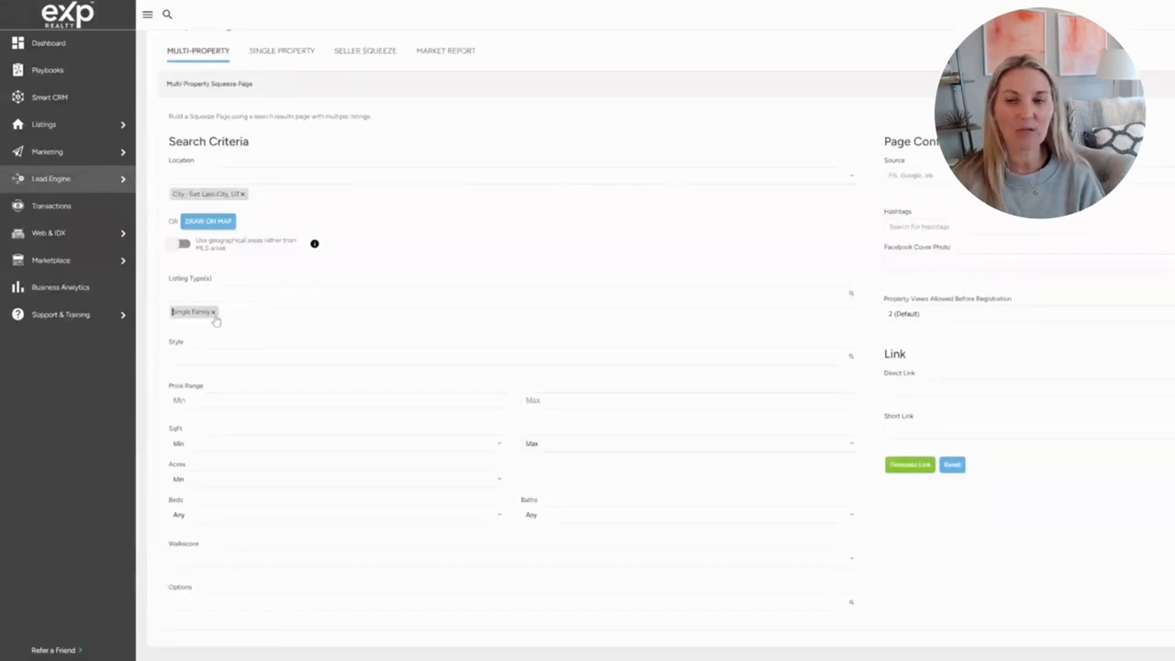
Add Condos and Multi-Family to the listing types.
left_click(237, 289)
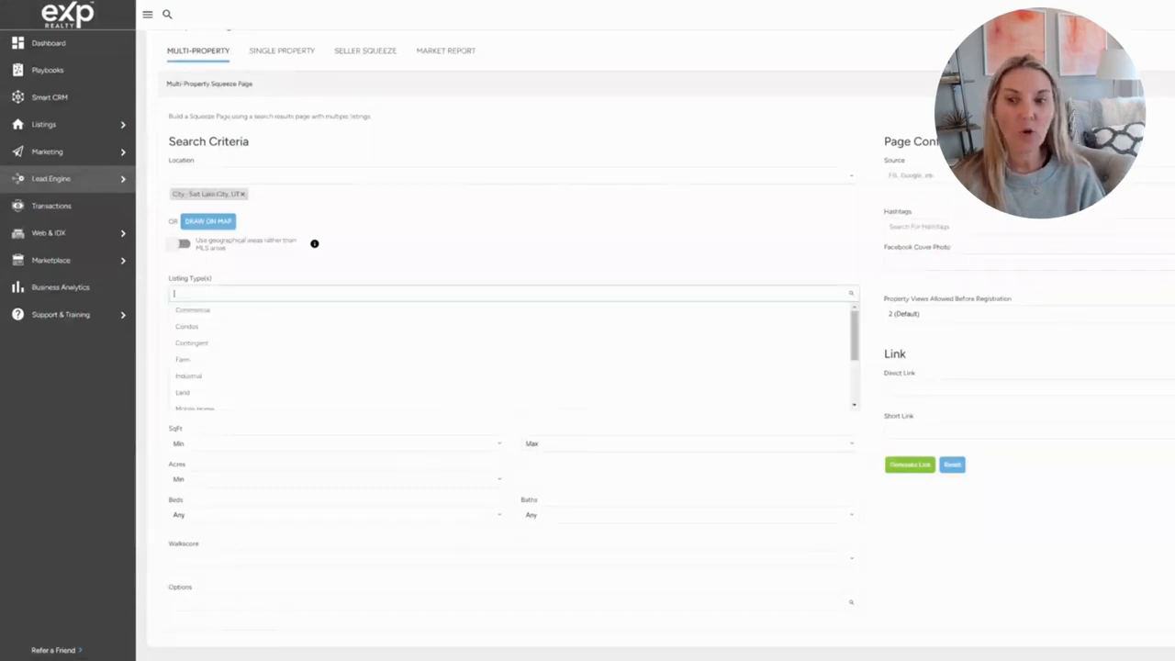
left_click(189, 327)
left_click(246, 316)
scroll(238, 336, "down", 3)
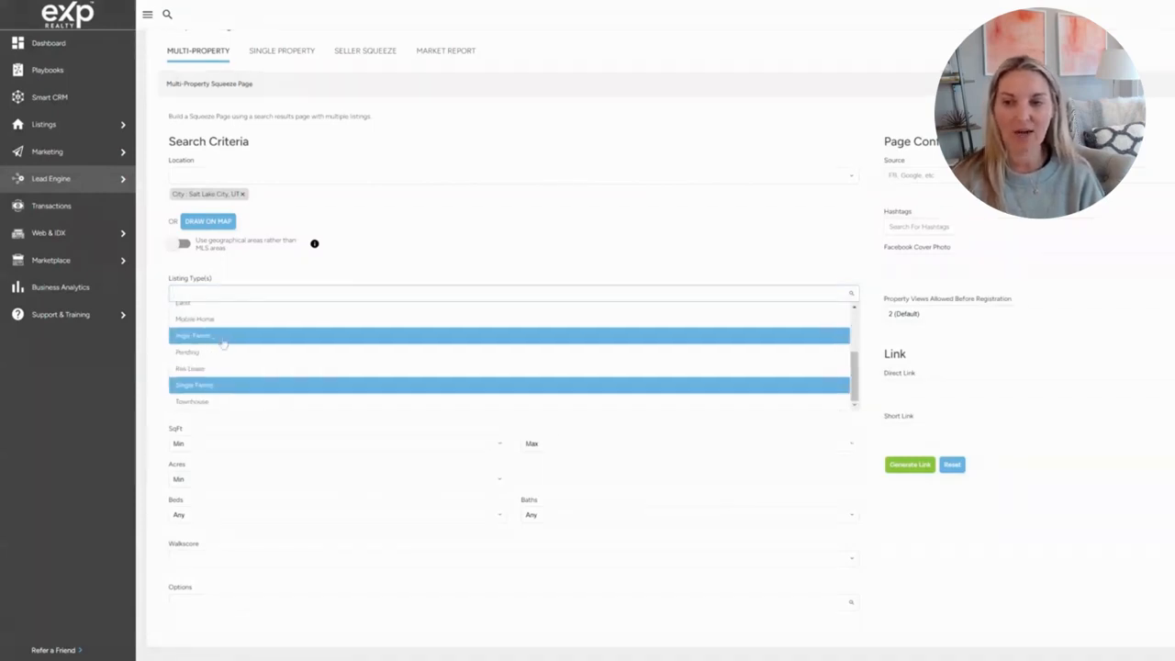
left_click(209, 336)
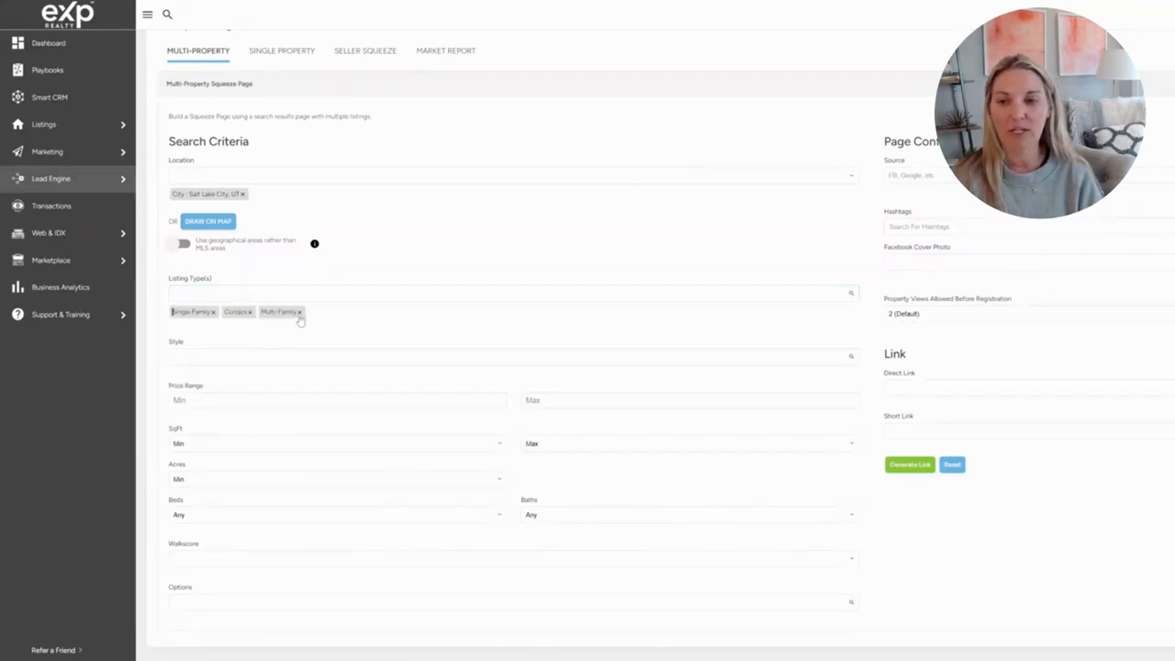
Check the available property styles without choosing one, and add Open House from the search options.
left_click(297, 356)
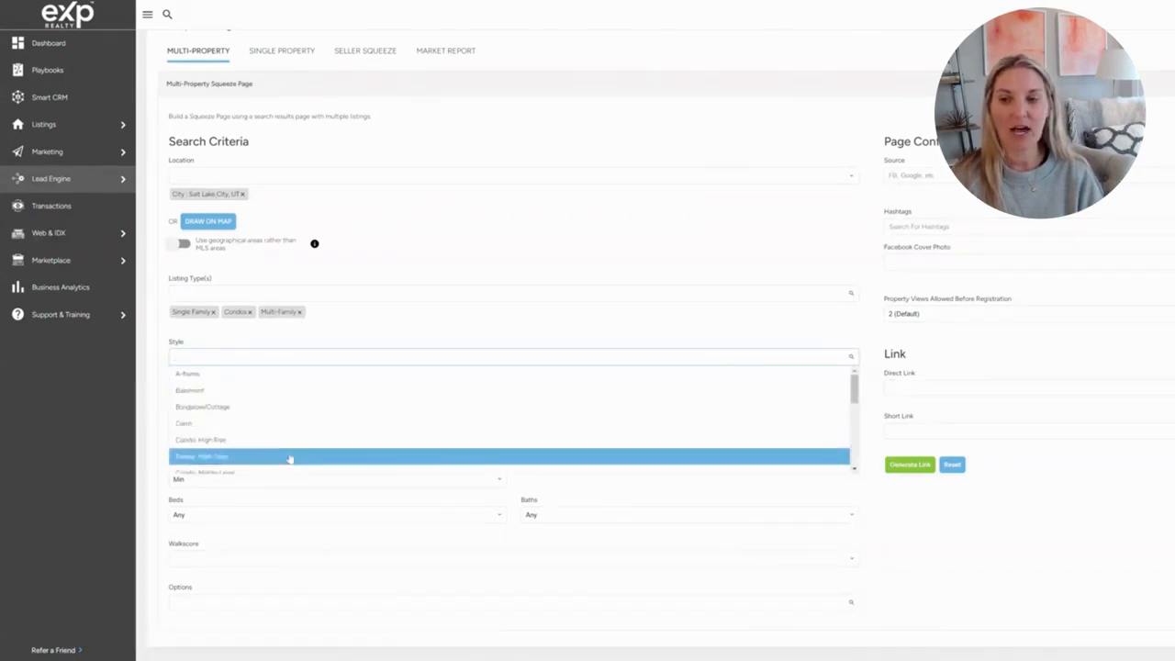
left_click(360, 329)
scroll(361, 329, "down", 1)
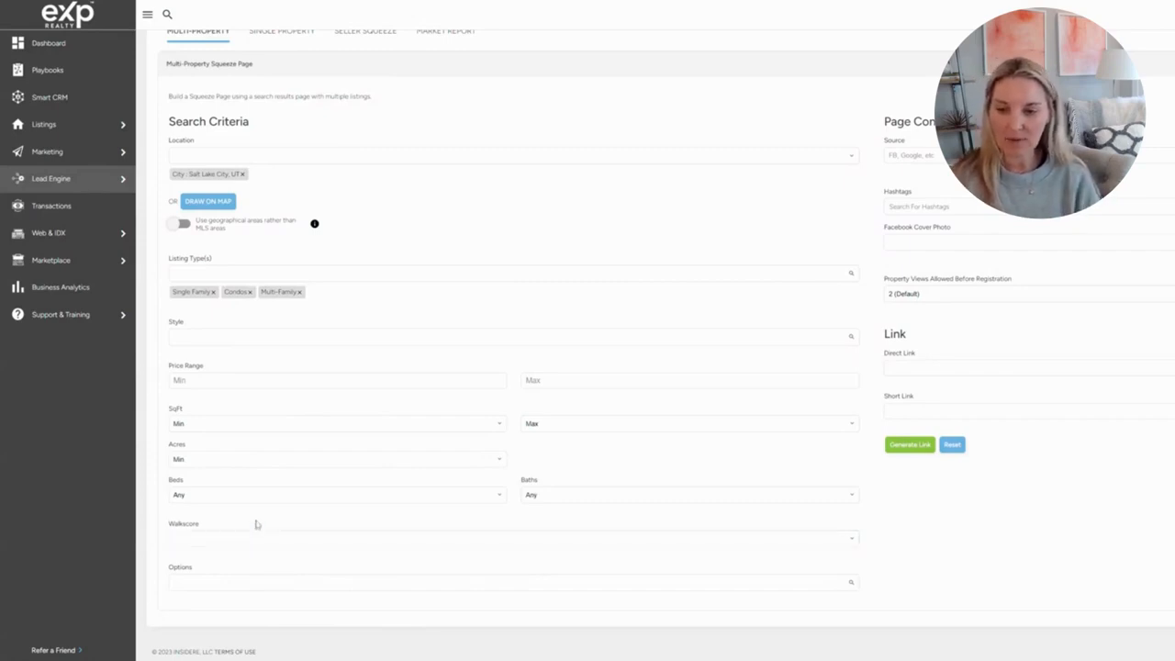
left_click(513, 582)
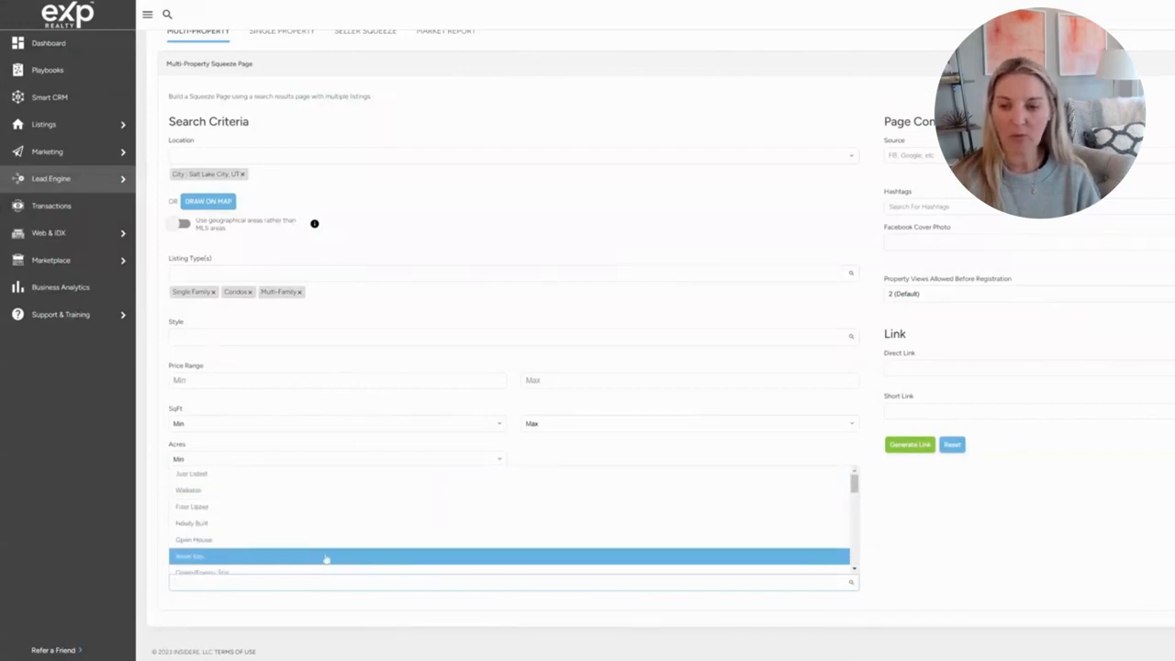
left_click_drag(854, 482, 853, 560)
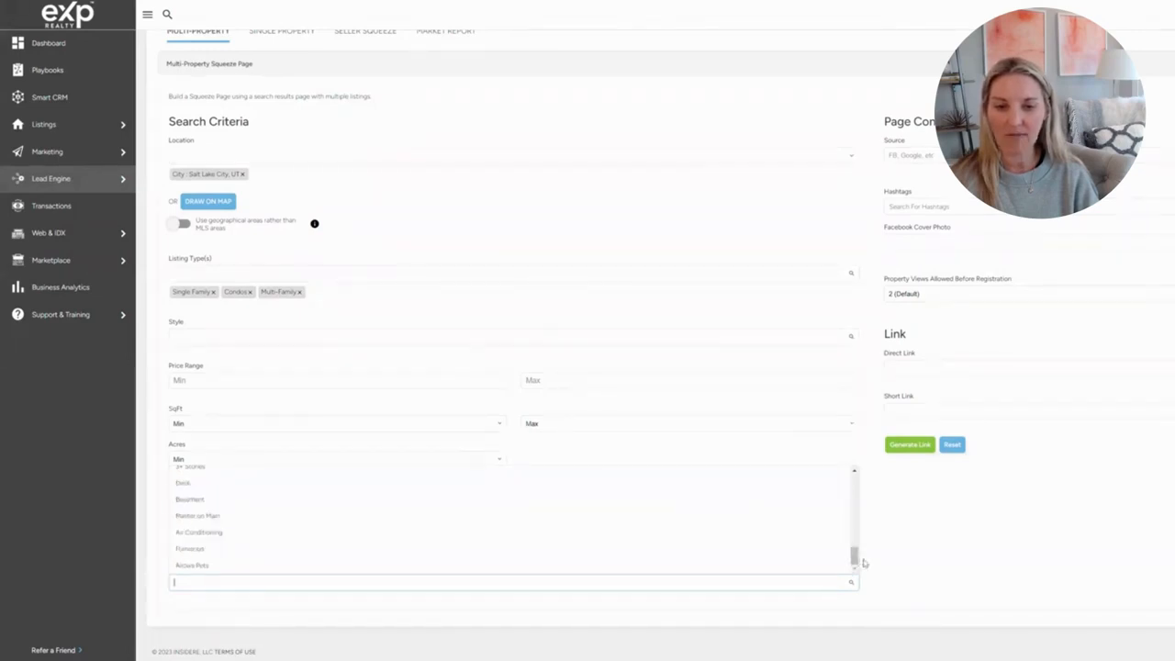
left_click_drag(855, 559, 857, 494)
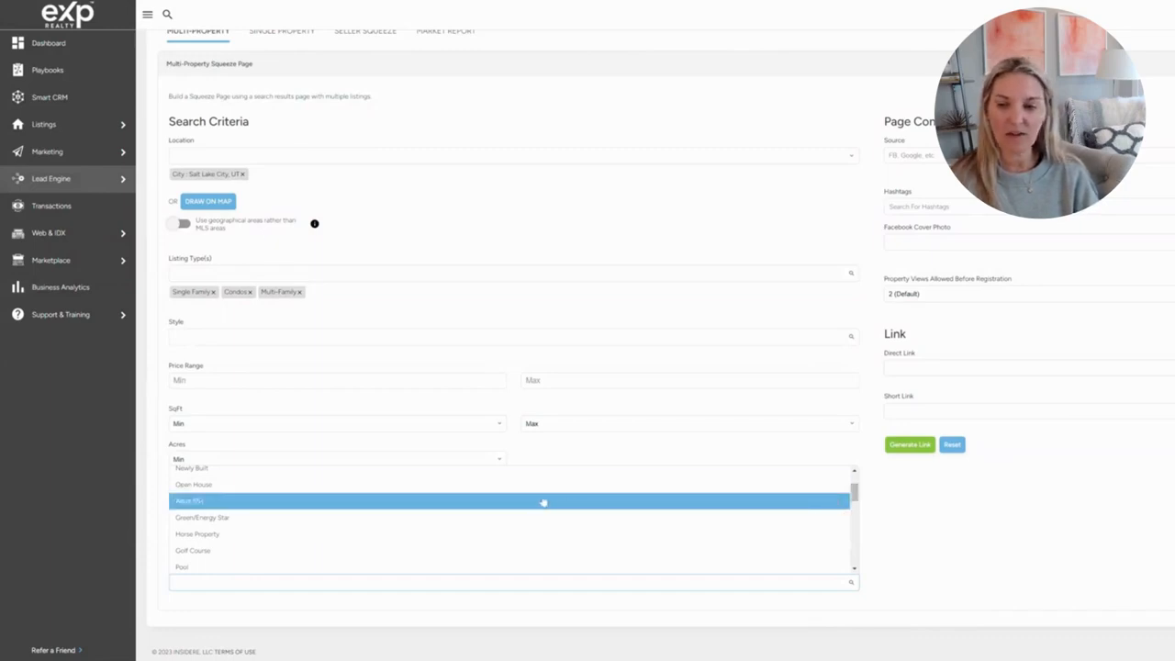
left_click(262, 493)
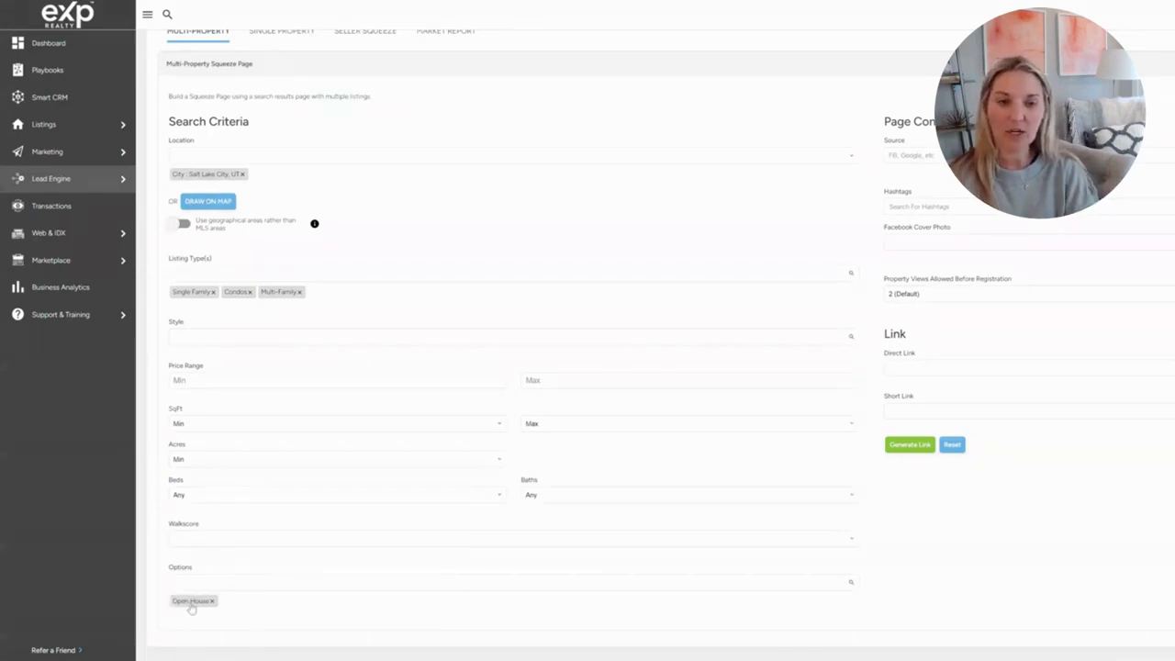
Generate the squeeze page link and copy its short link.
left_click(921, 449)
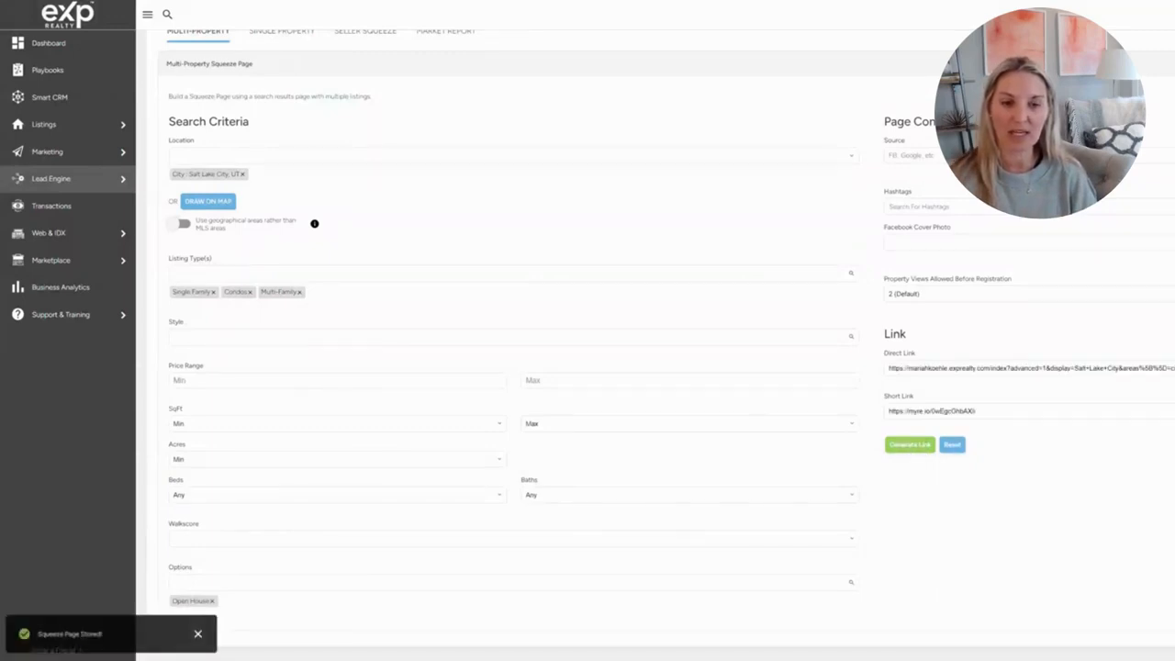
left_click_drag(976, 410, 877, 421)
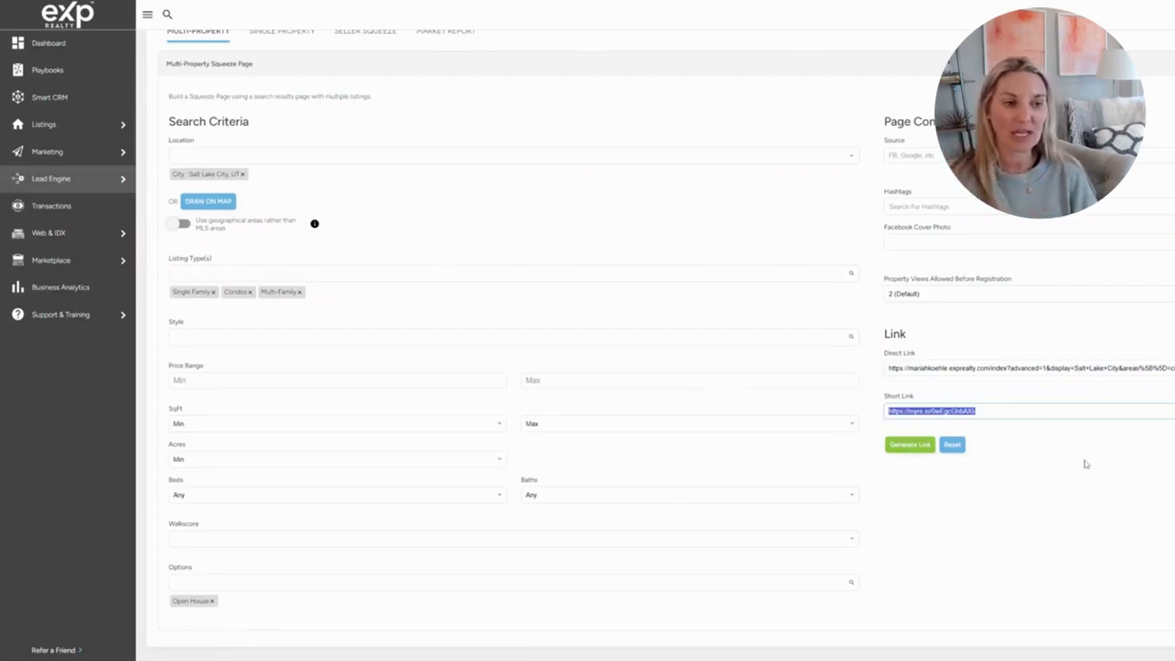
left_click_drag(980, 411, 880, 417)
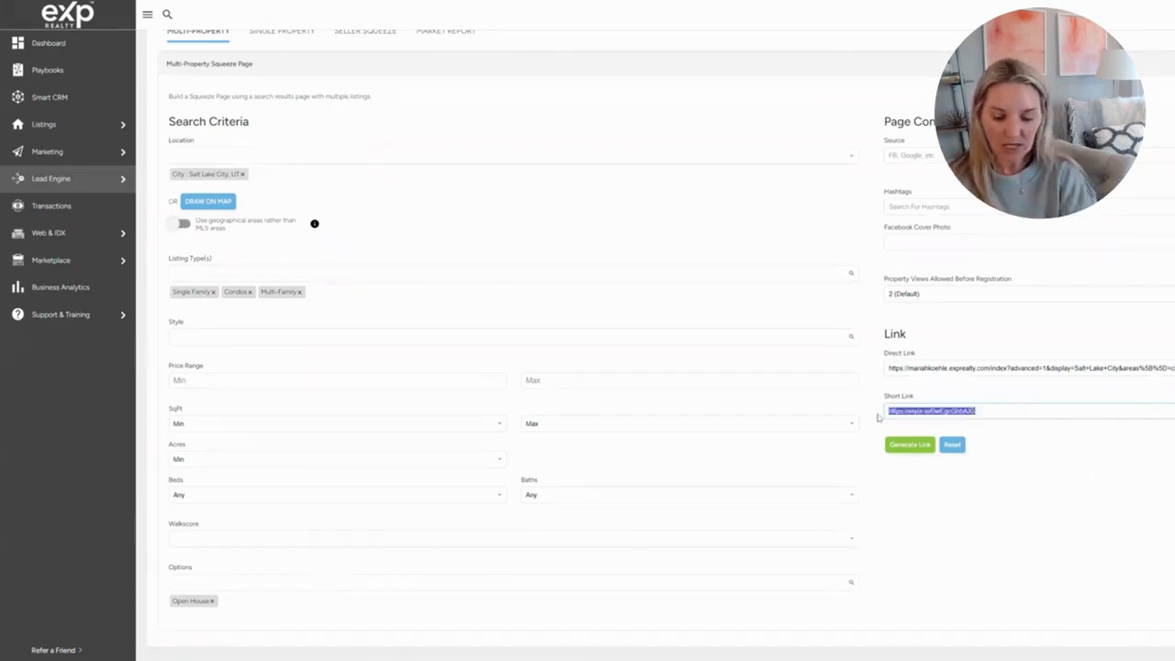
Open the generated squeeze page in the browser and look through its open house listings for Salt Lake City.
left_click(792, 1)
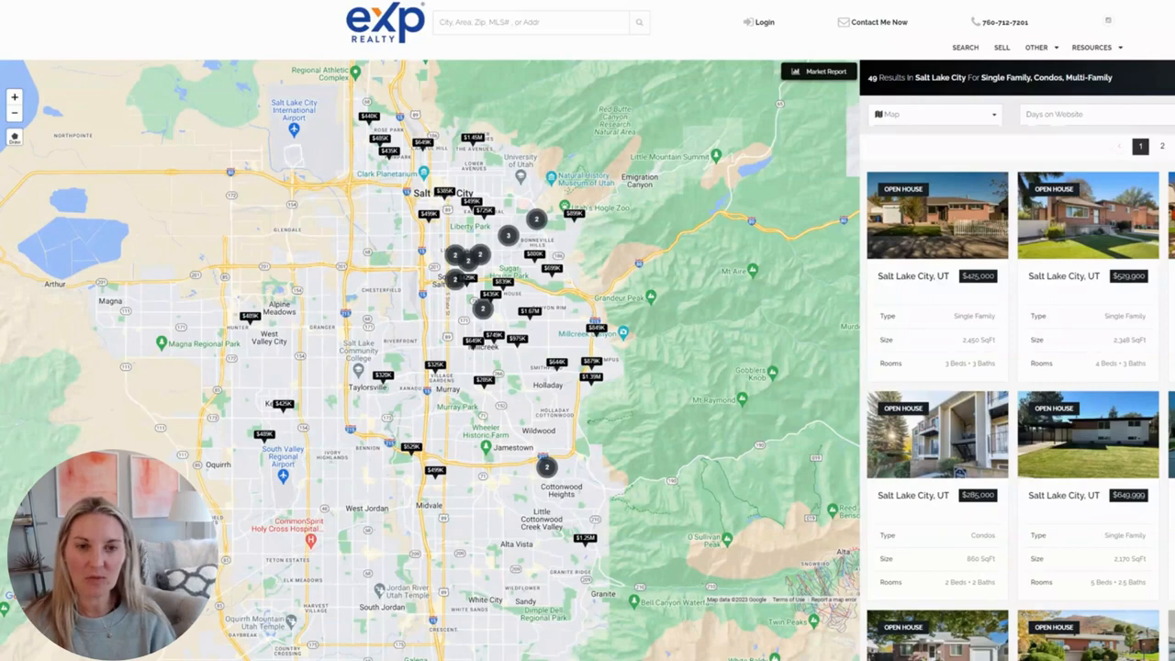
mouse_move(1132, 250)
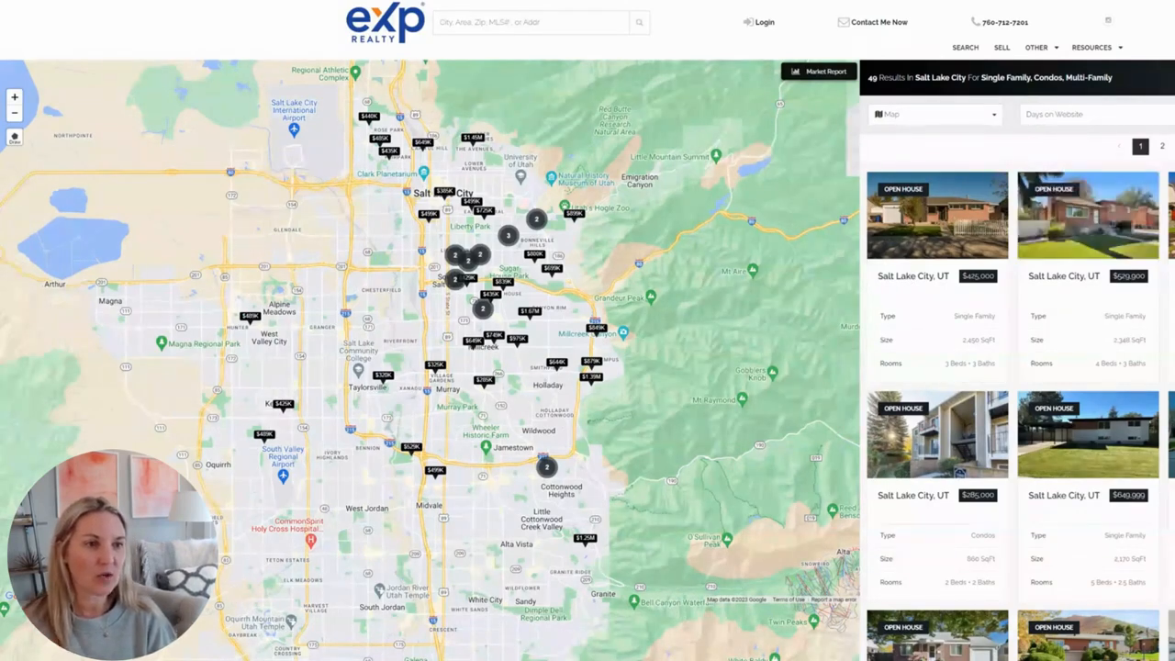
scroll(1018, 360, "down", 5)
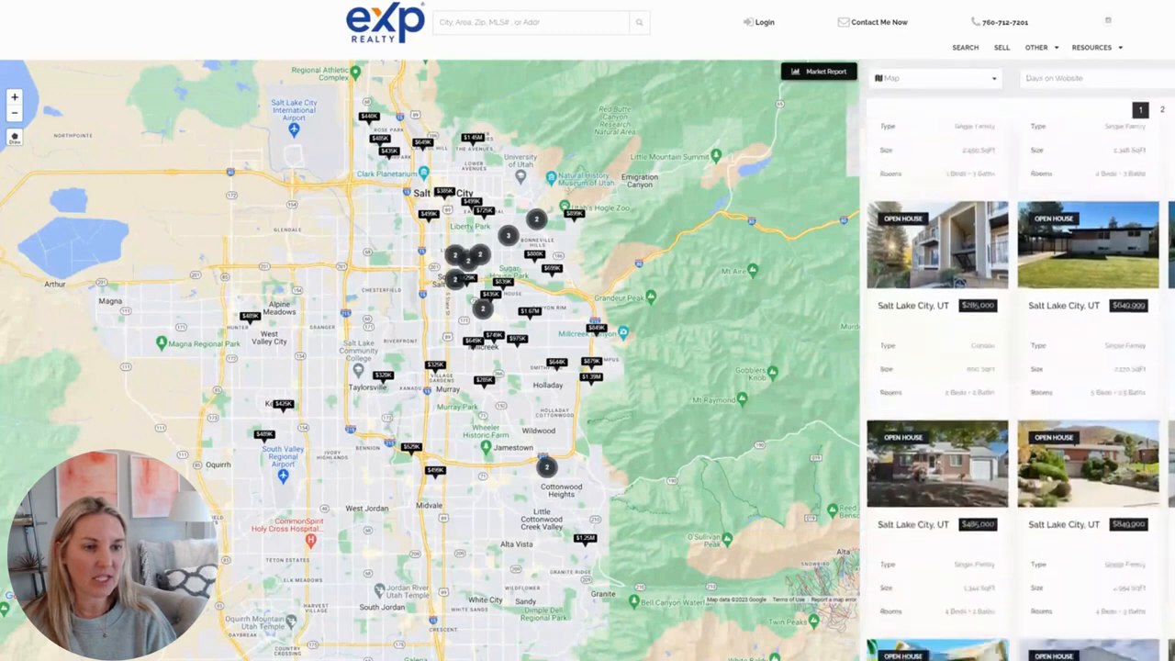
scroll(1018, 361, "down", 2)
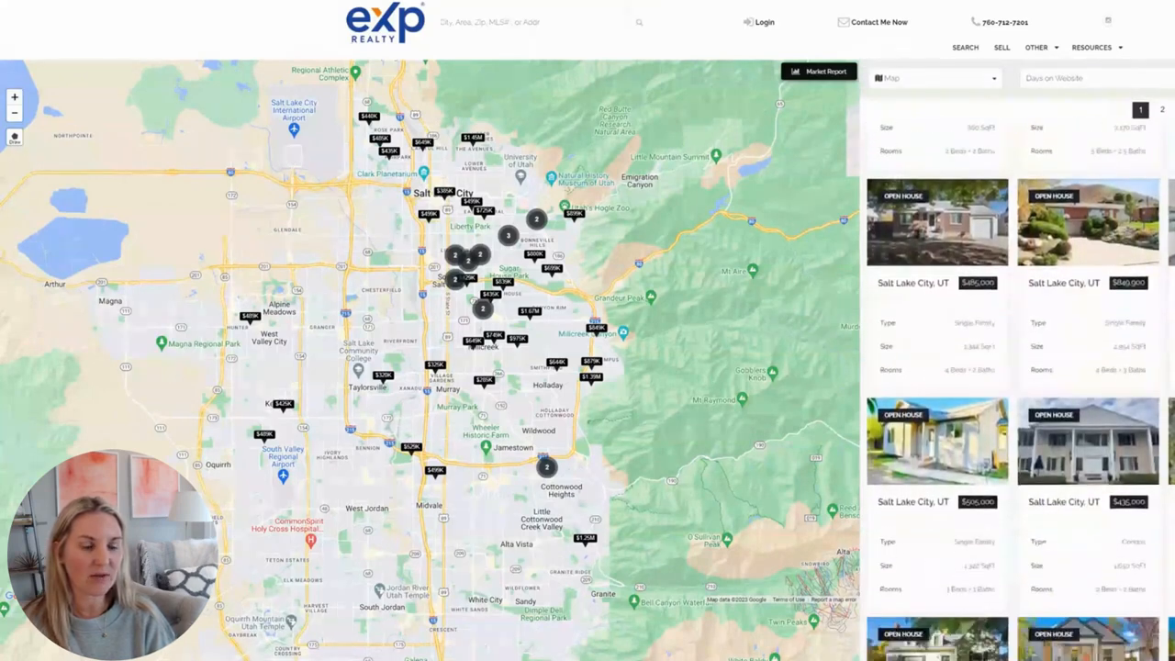
scroll(1018, 361, "down", 3)
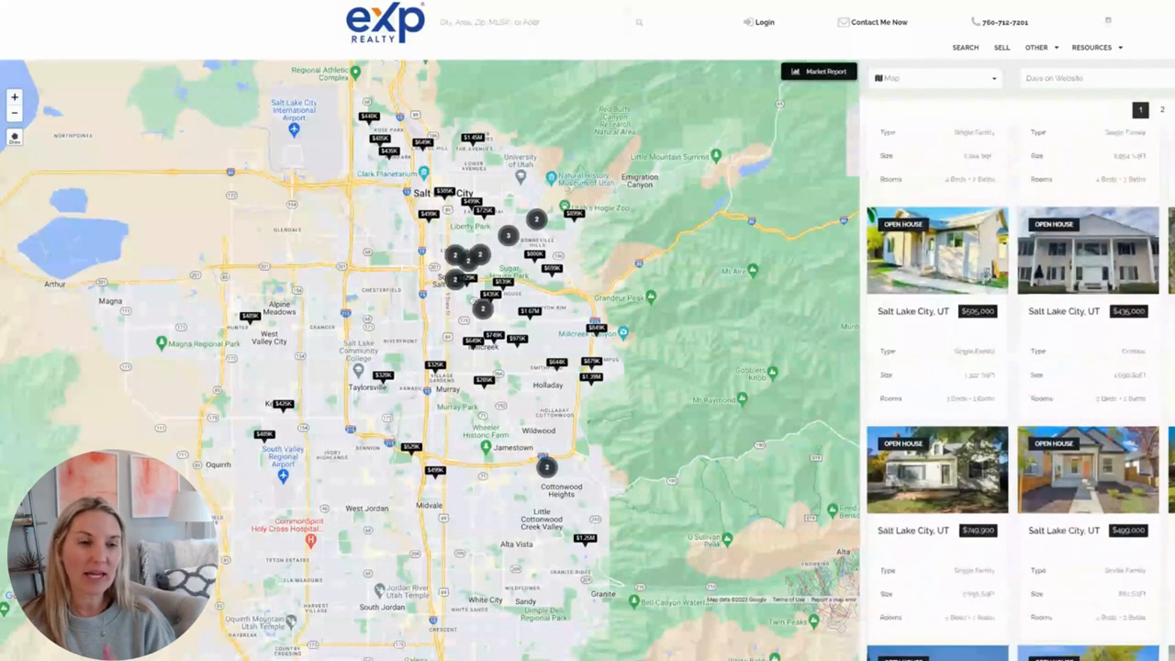
scroll(1018, 361, "down", 3)
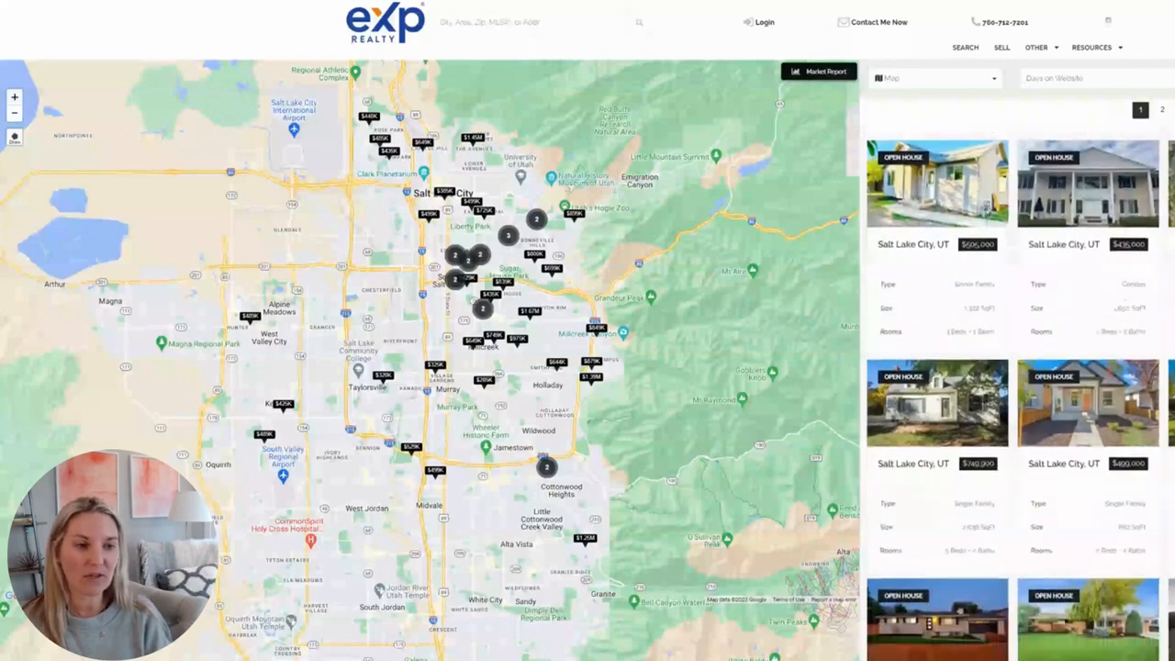
Examine the remaining open house listings on the first results page, continue through page 2, and survey the surrounding area on the map.
scroll(1017, 361, "down", 4)
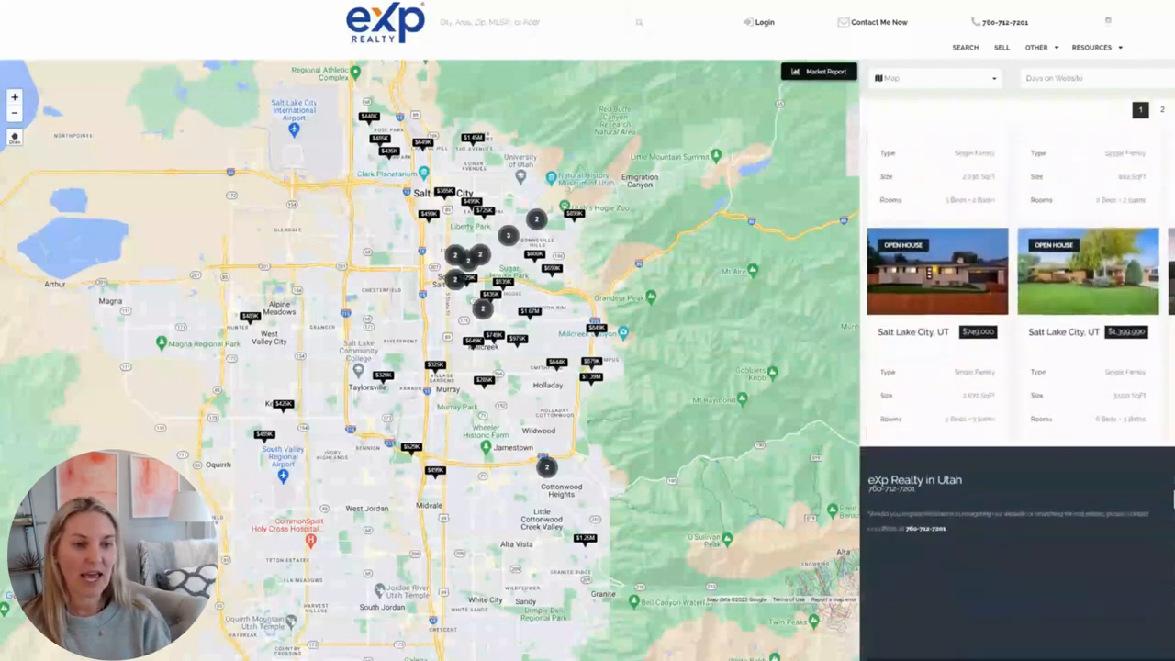
scroll(1017, 360, "down", 10)
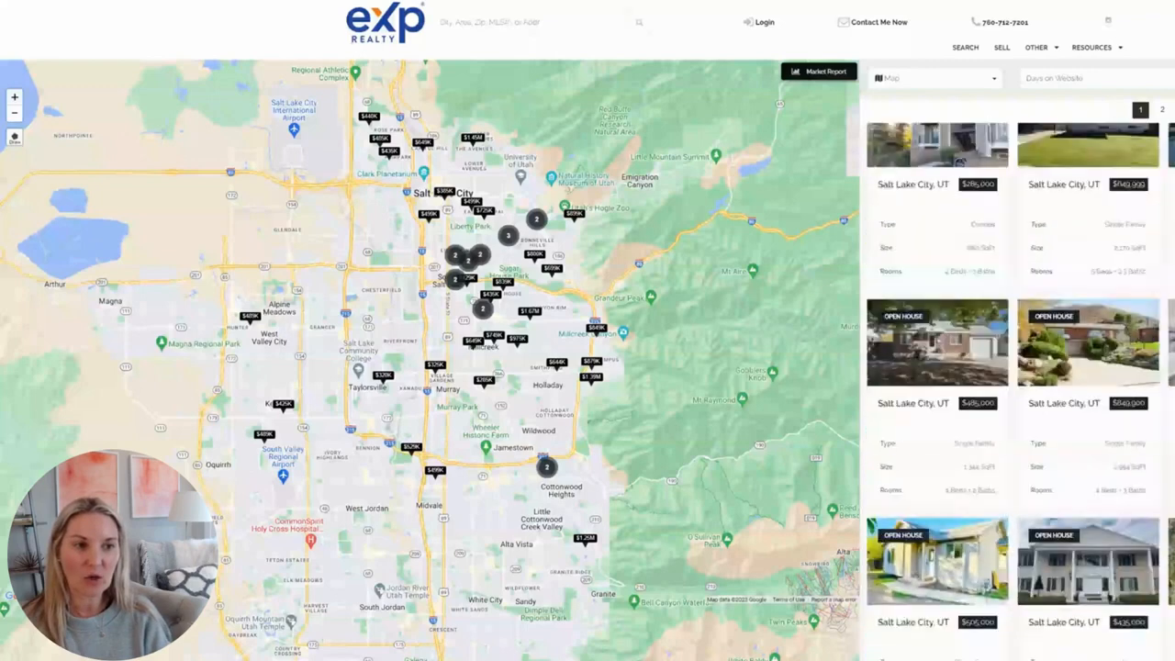
left_click(1160, 112)
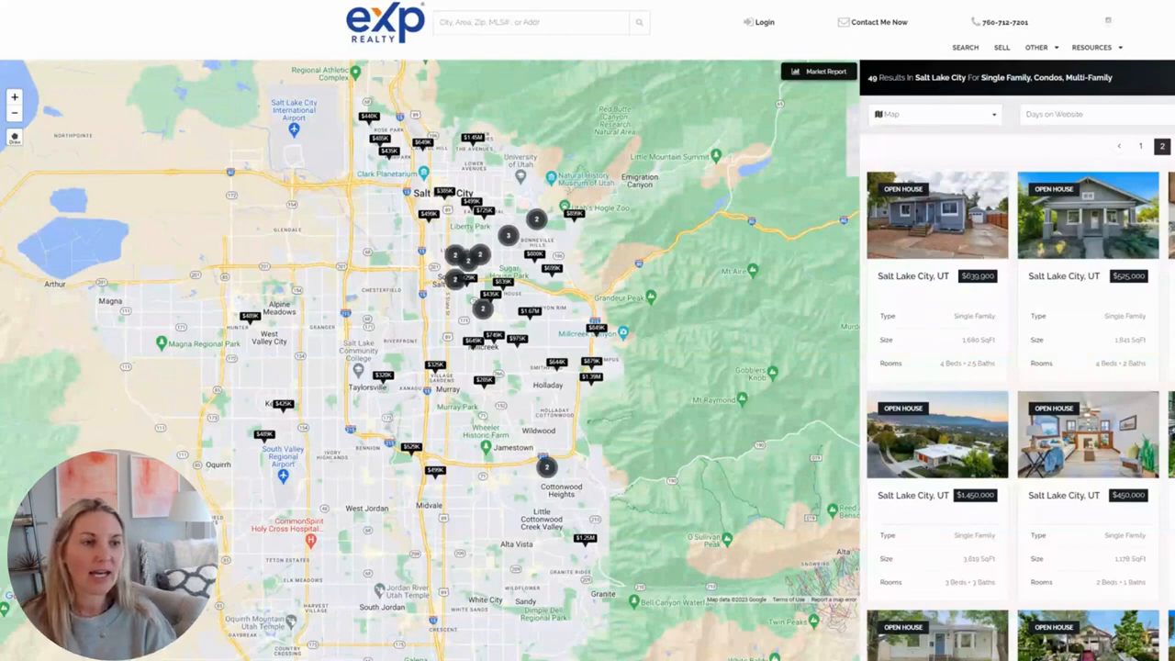
scroll(1018, 361, "down", 1)
scroll(1018, 361, "down", 1)
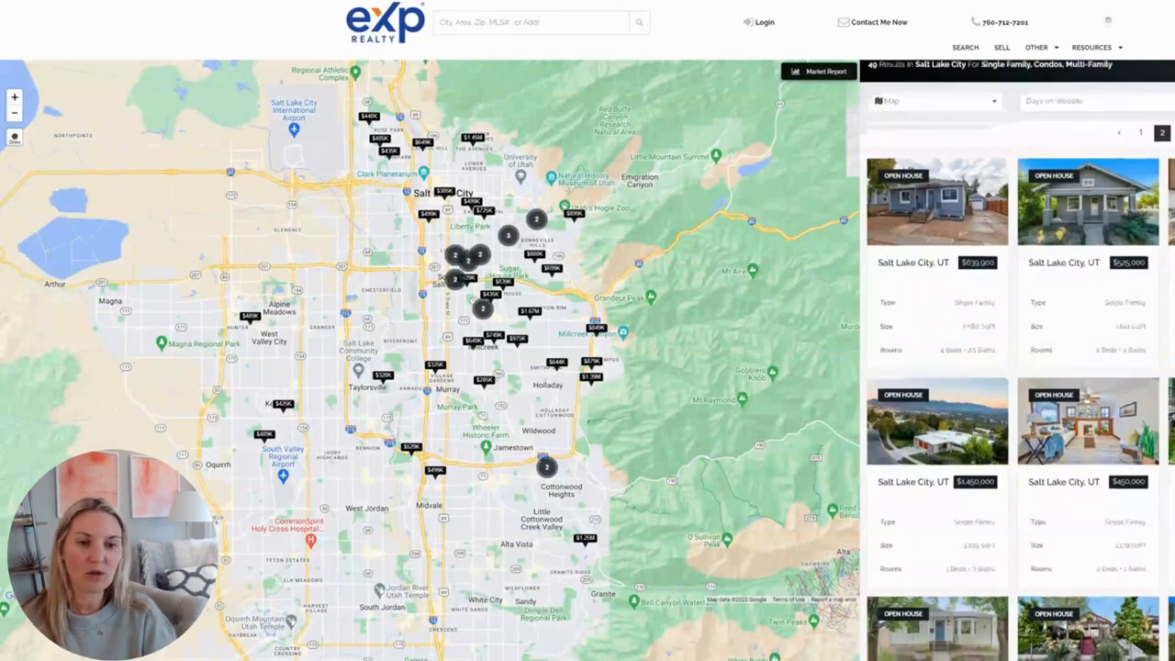
scroll(1018, 361, "down", 10)
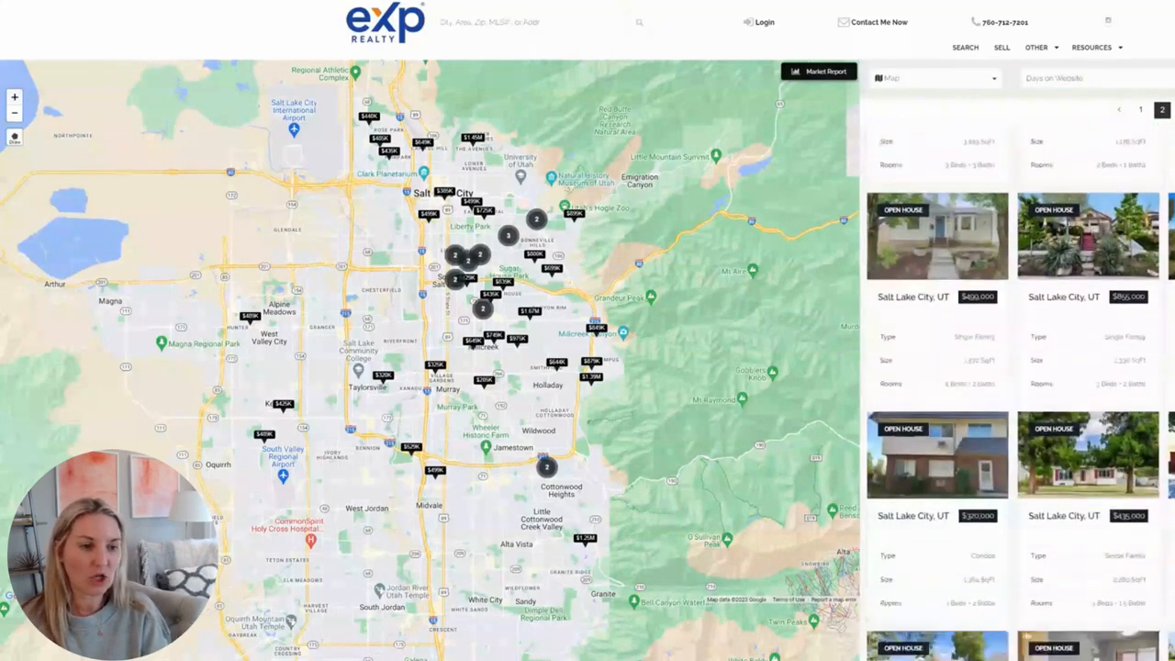
scroll(1017, 361, "down", 5)
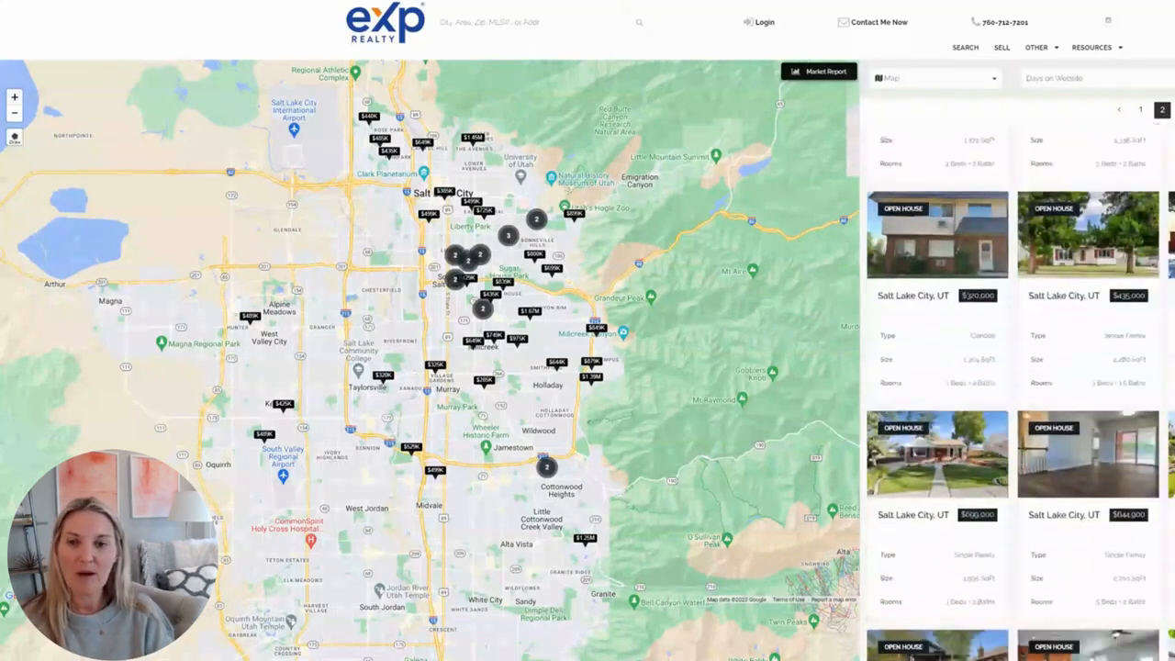
left_click_drag(375, 370, 627, 210)
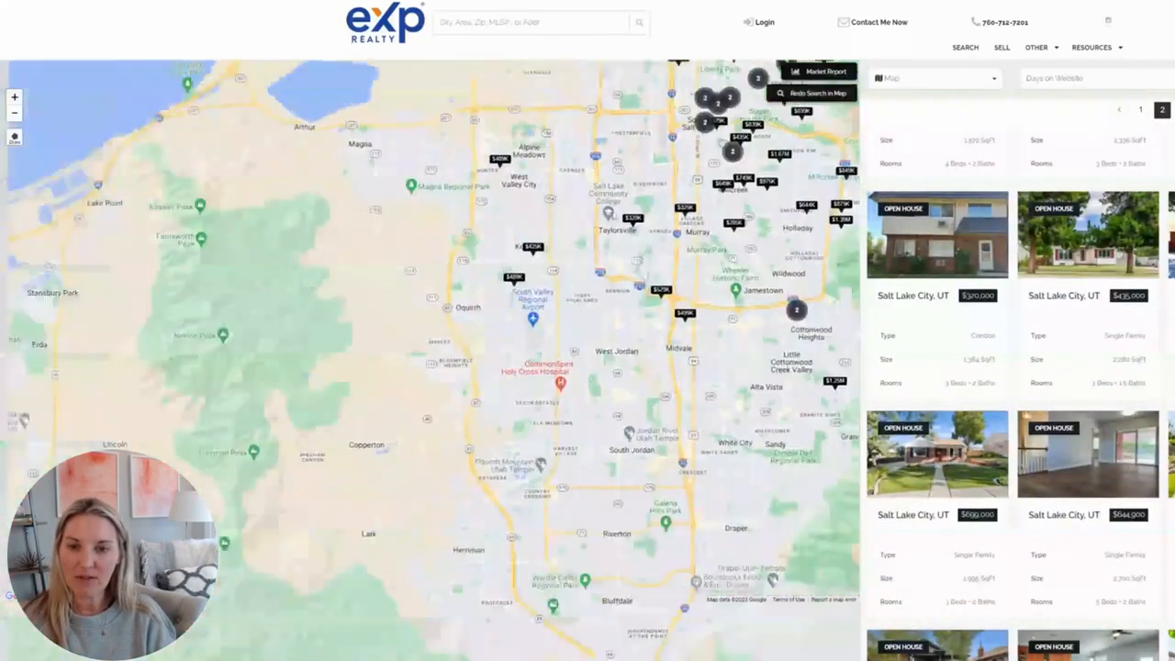
left_click_drag(664, 168, 375, 370)
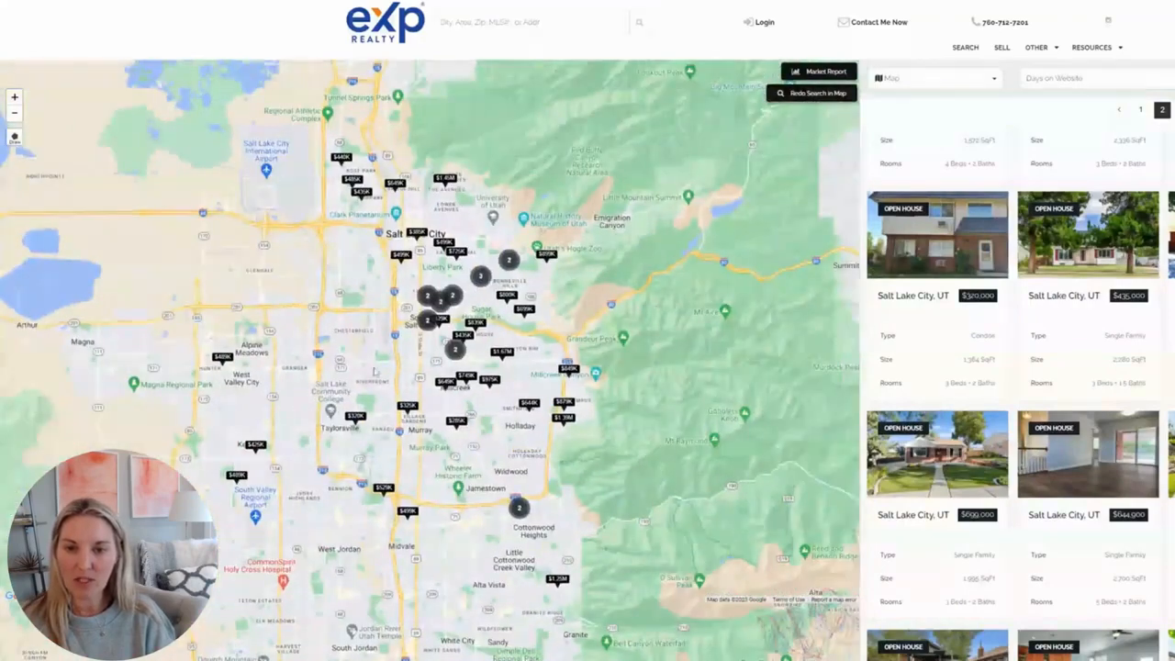